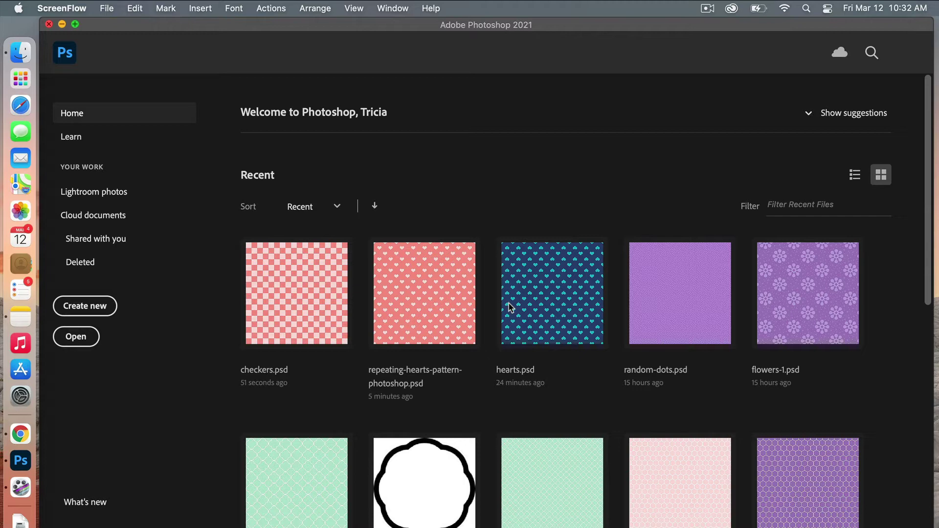
- Create a new 400×400 px document with Transparent background contents
left_click(96, 307)
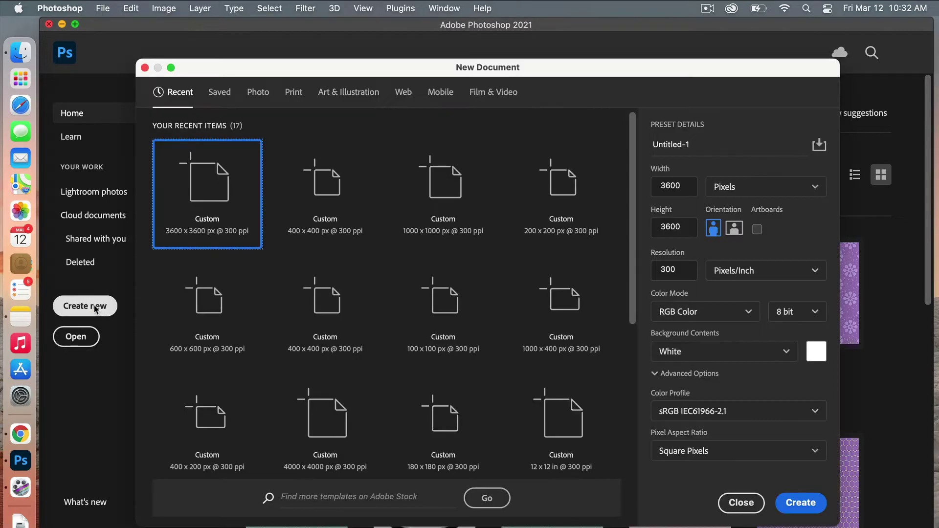
double_click(689, 186)
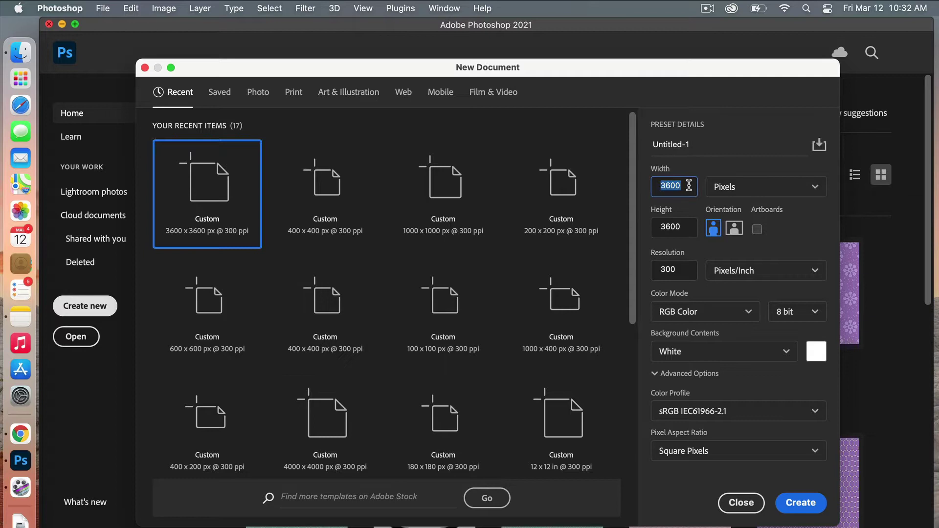
type("4")
key("Tab")
type("40")
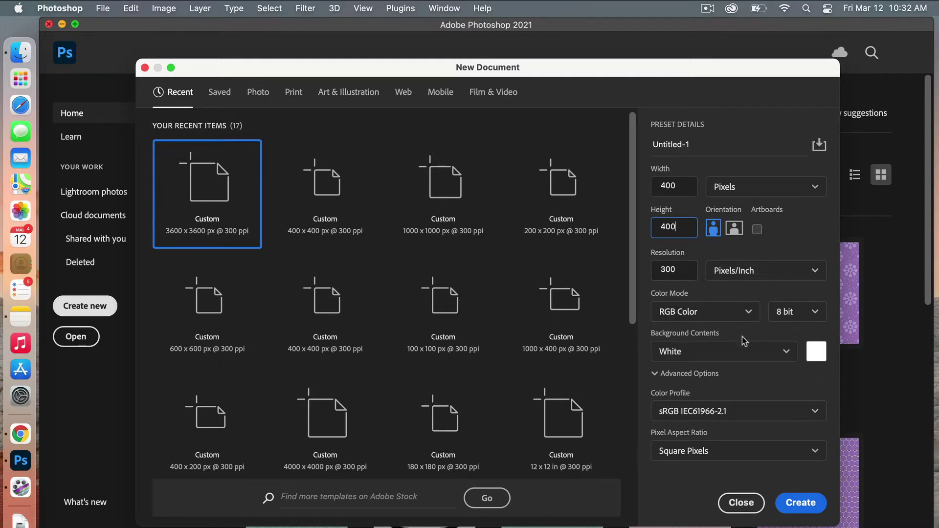
left_click(741, 354)
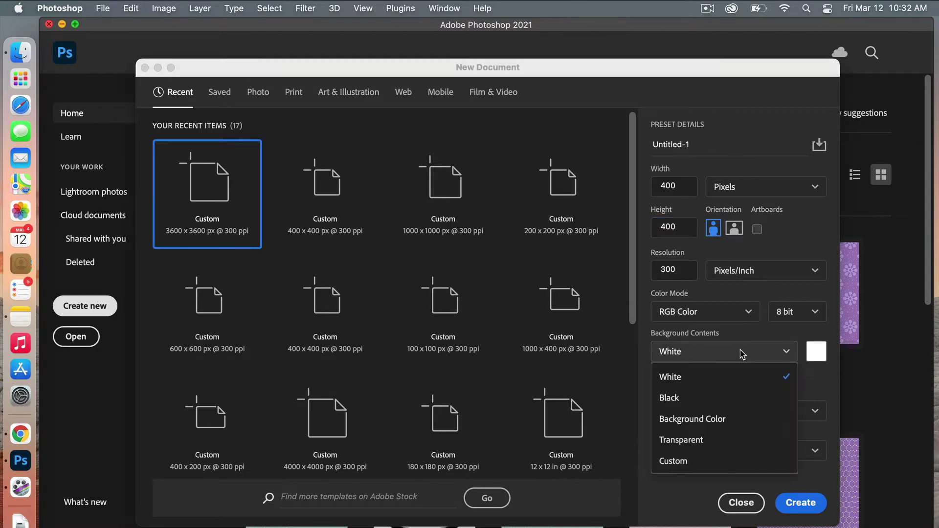
left_click(719, 443)
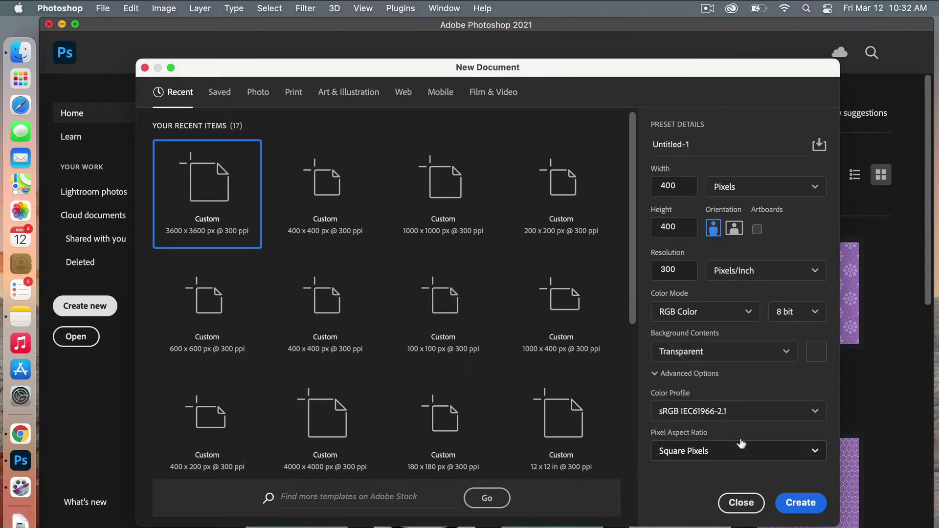
left_click(815, 507)
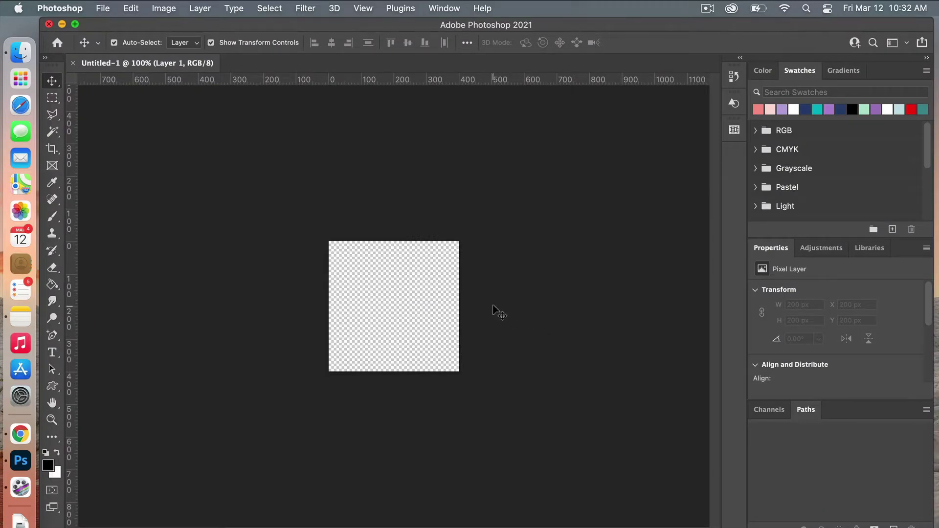
- Zoom in on the small canvas and show the Layers panel beside it
key("super+equal")
key("super+equal")
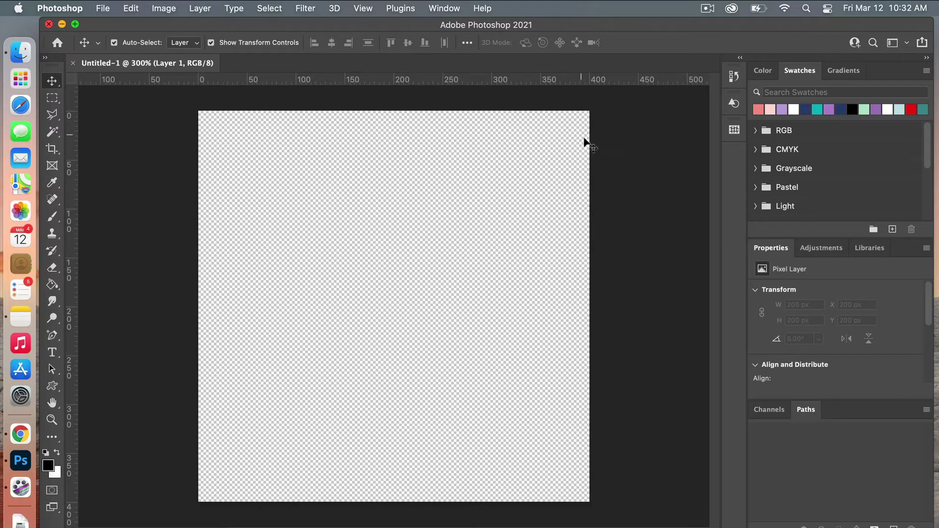
left_click(457, 10)
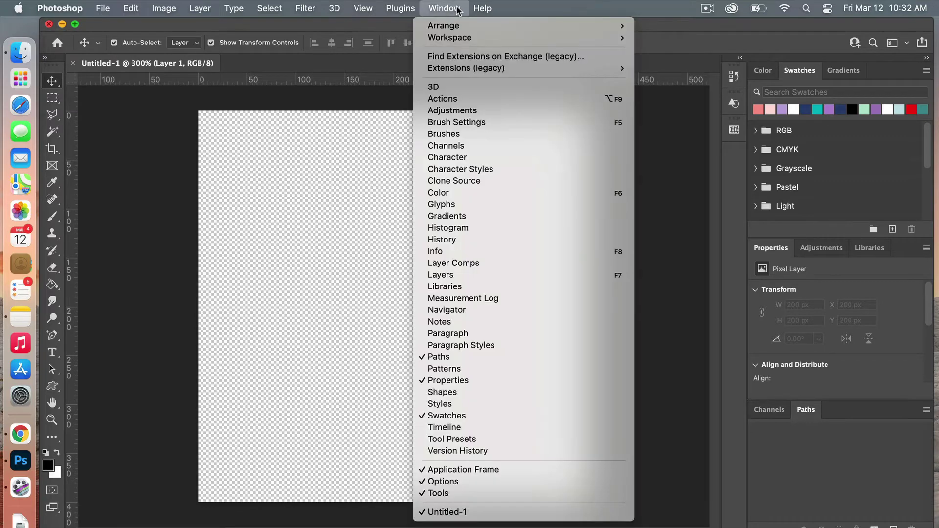
left_click(467, 276)
left_click_drag(675, 130, 680, 117)
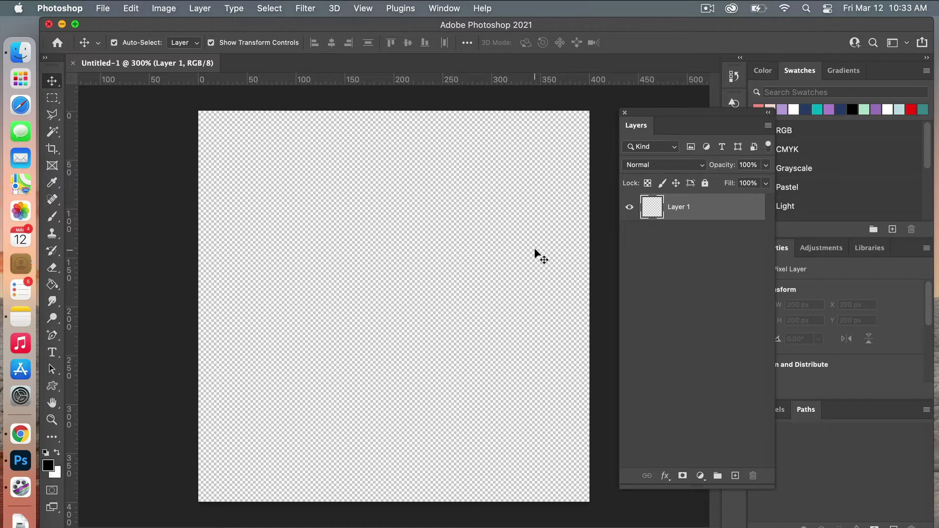
- Fill a fixed-size 200×200 px rectangular selection on Layer 1 with black, then deselect
left_click(55, 100)
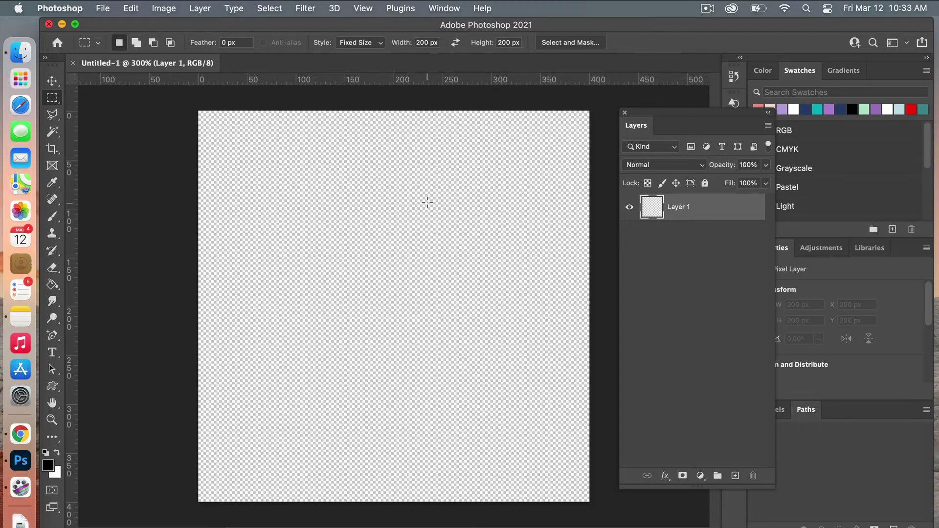
left_click(384, 258)
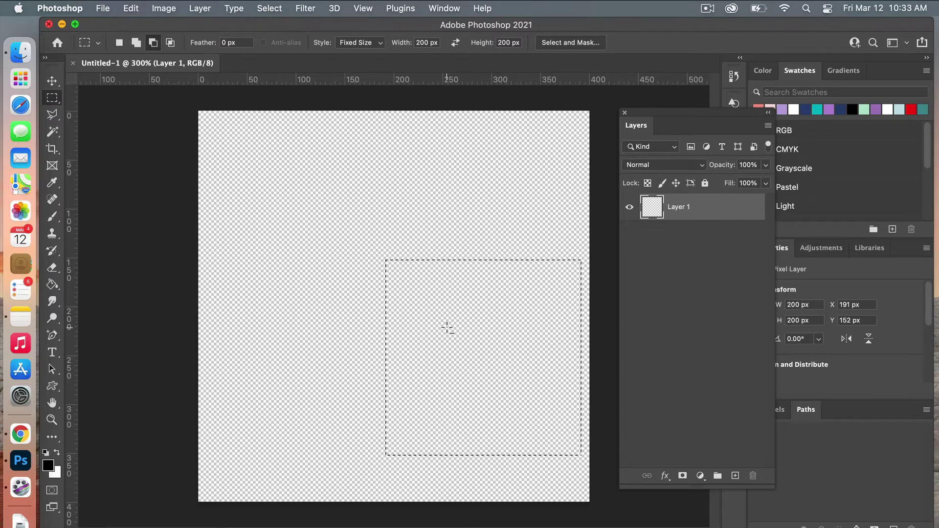
key("alt+BackSpace")
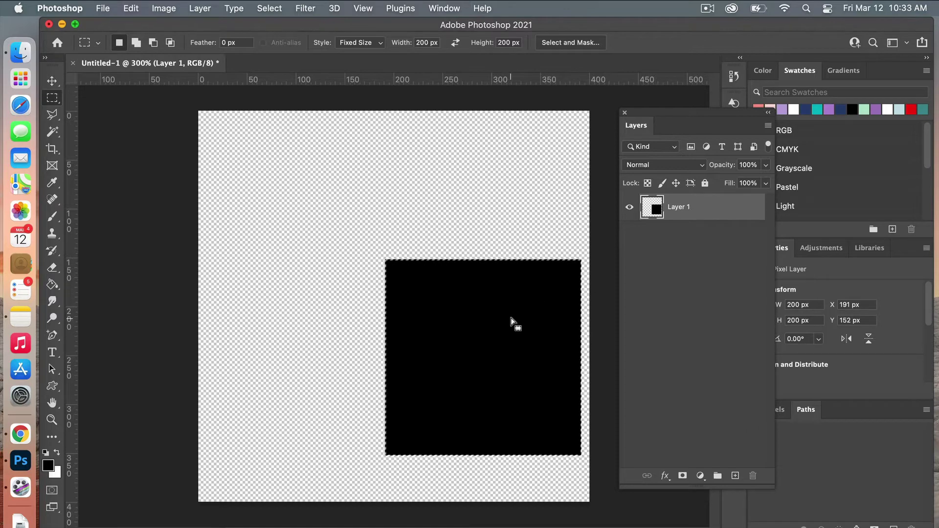
key("super+d")
- Align the black square to the top and left edges of the whole canvas
key("super+a")
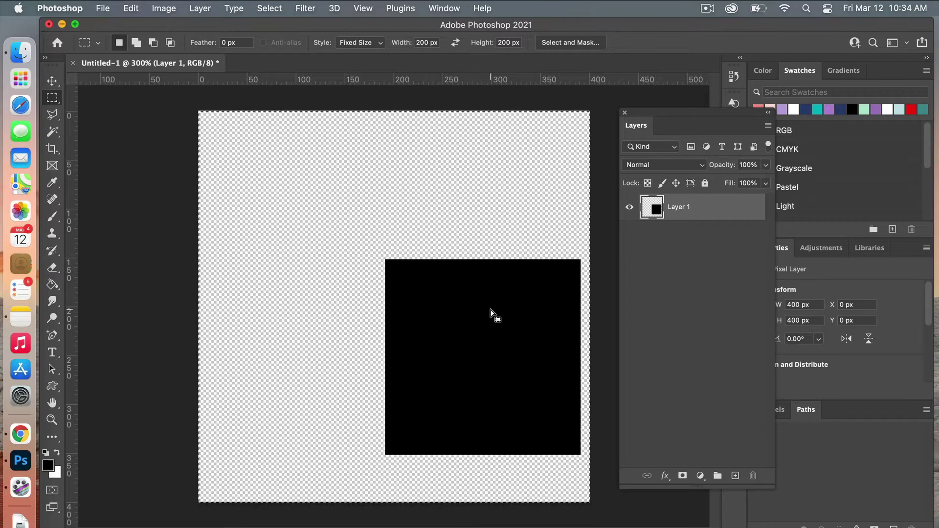
key("v")
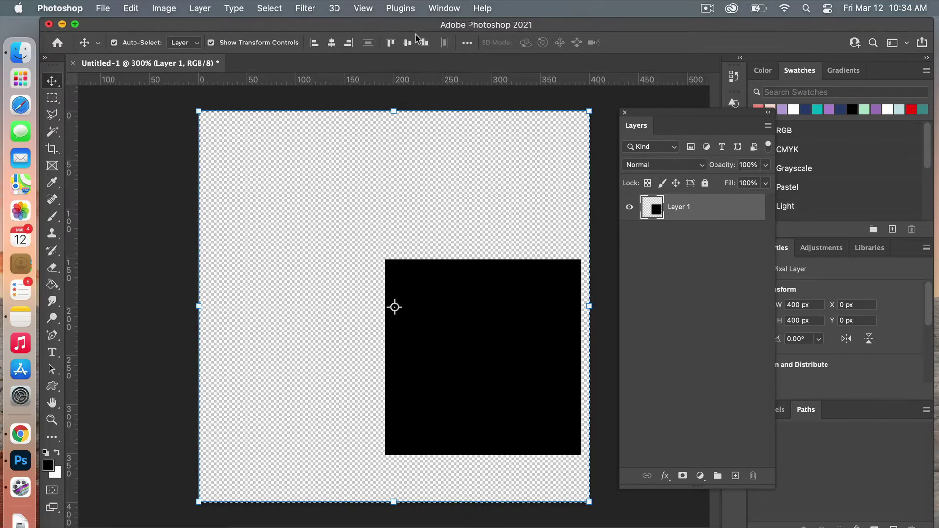
left_click(392, 44)
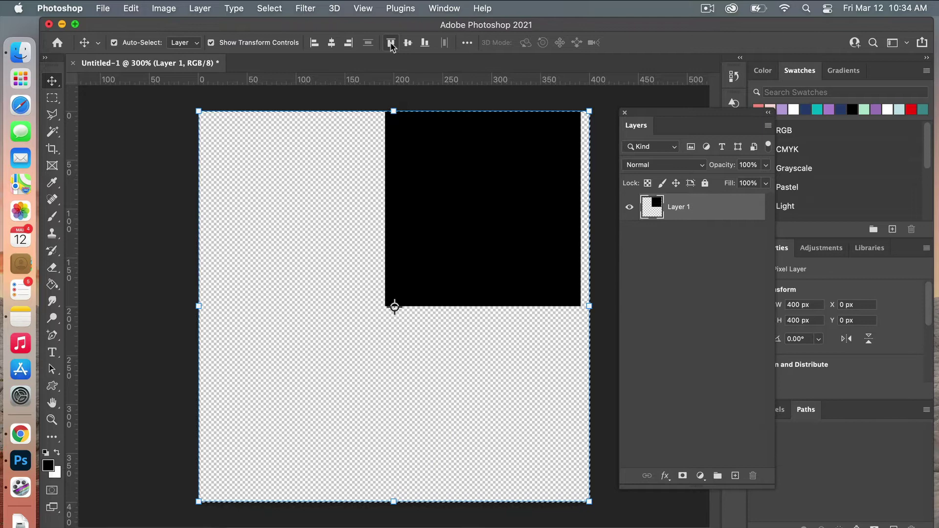
left_click(312, 44)
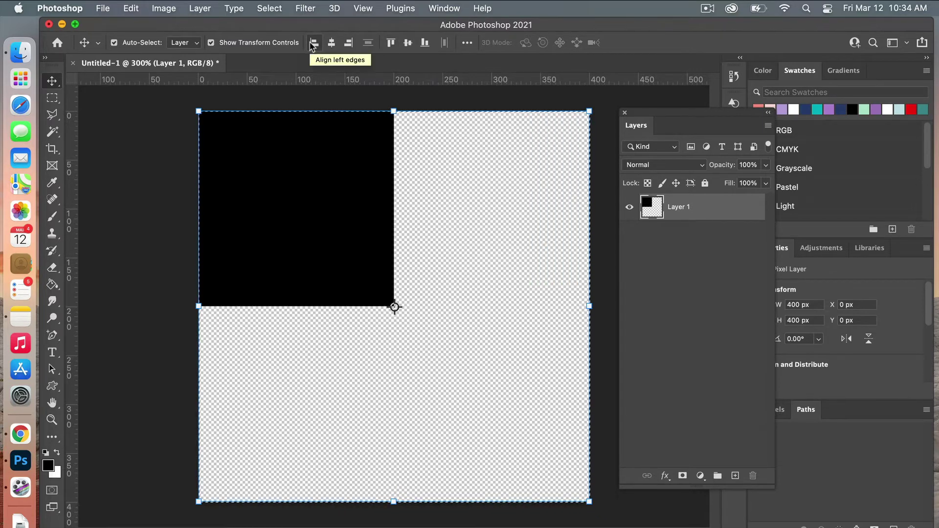
- Duplicate Layer 1 and align the copy to the canvas's right and bottom edges, then deselect
right_click(677, 206)
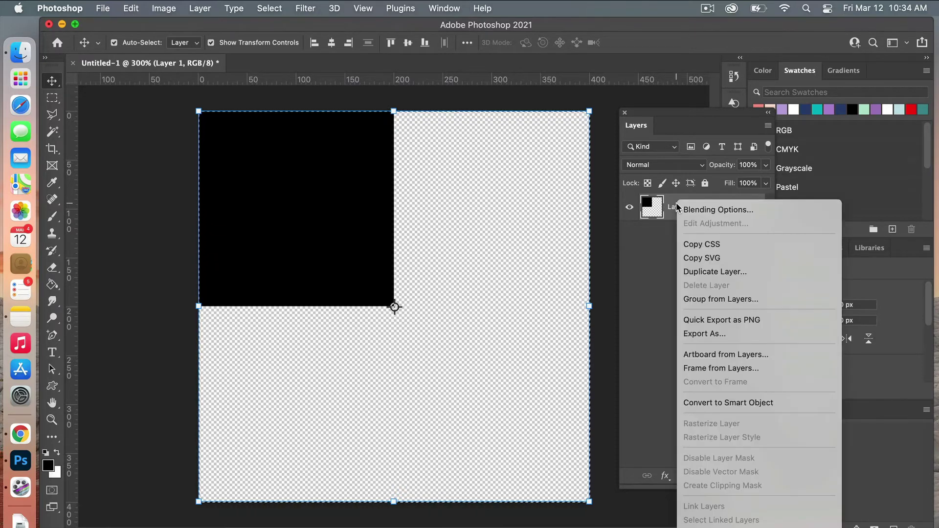
left_click(749, 272)
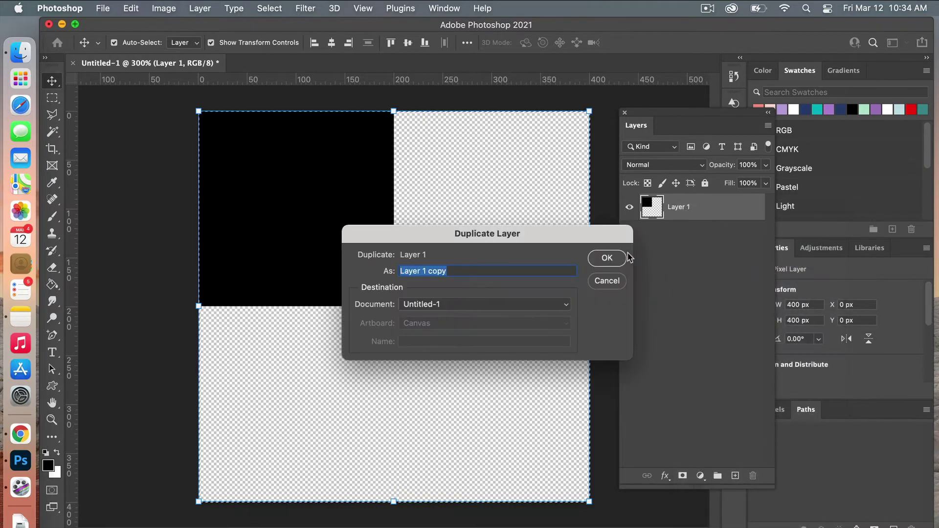
left_click(607, 258)
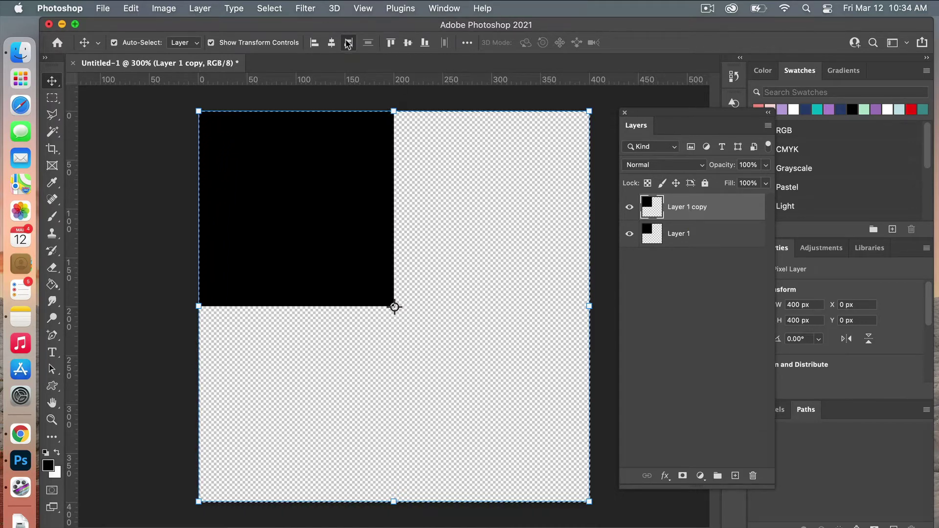
left_click(348, 43)
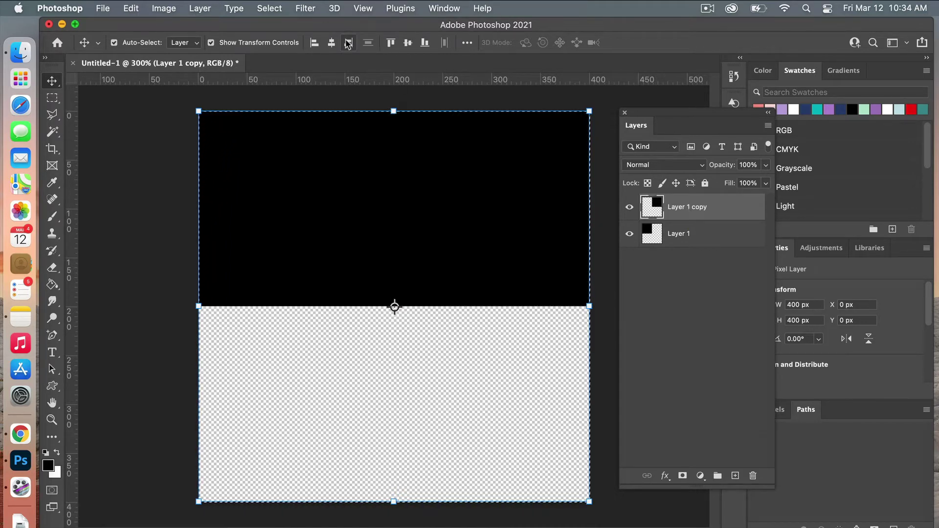
left_click(425, 43)
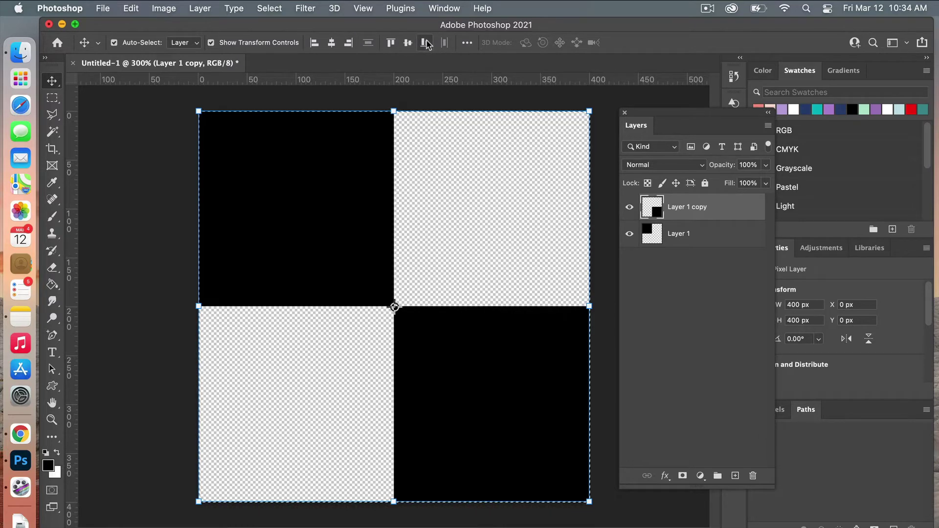
key("cmd+d")
- Define the checker tile as a pattern, keeping the name Pattern 32
left_click(608, 209)
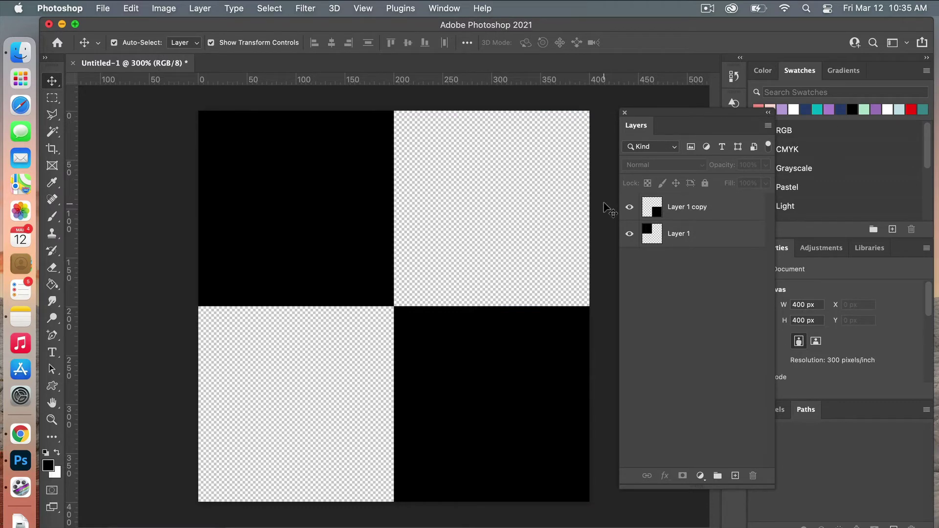
left_click(135, 10)
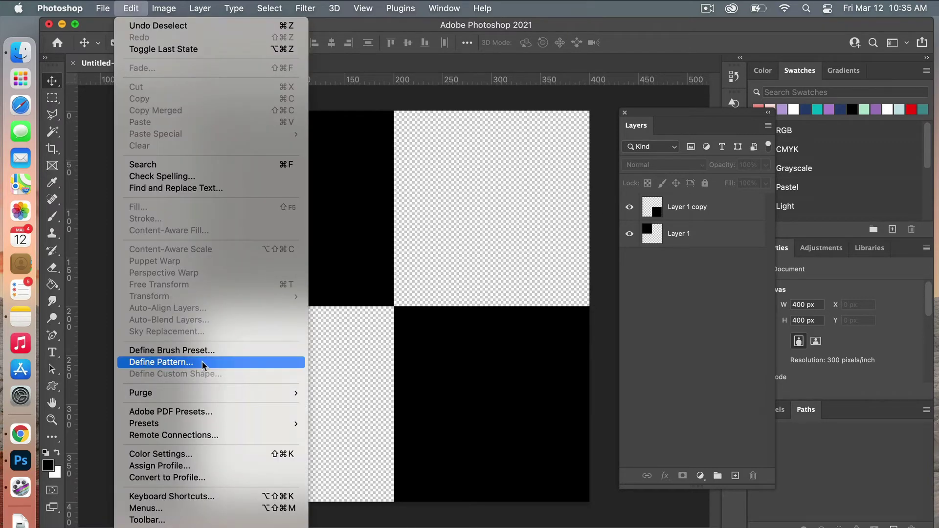
left_click(162, 362)
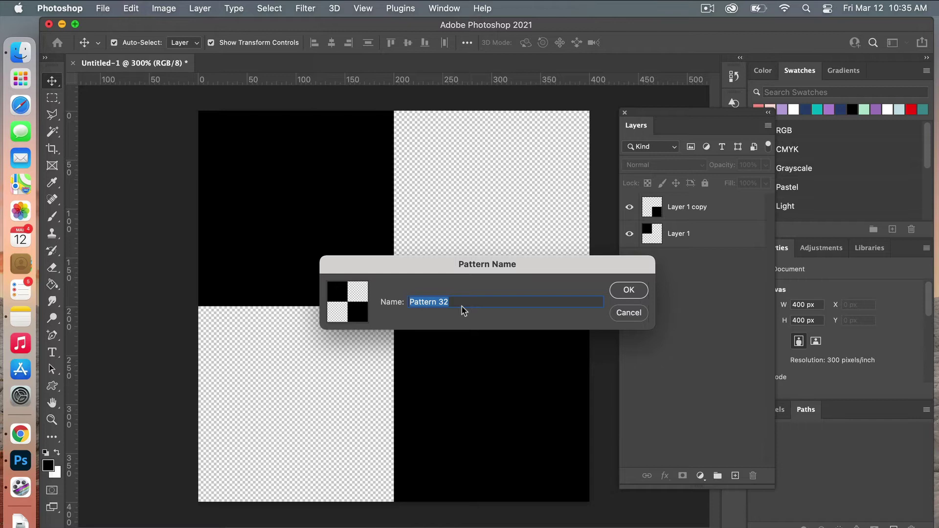
left_click(630, 291)
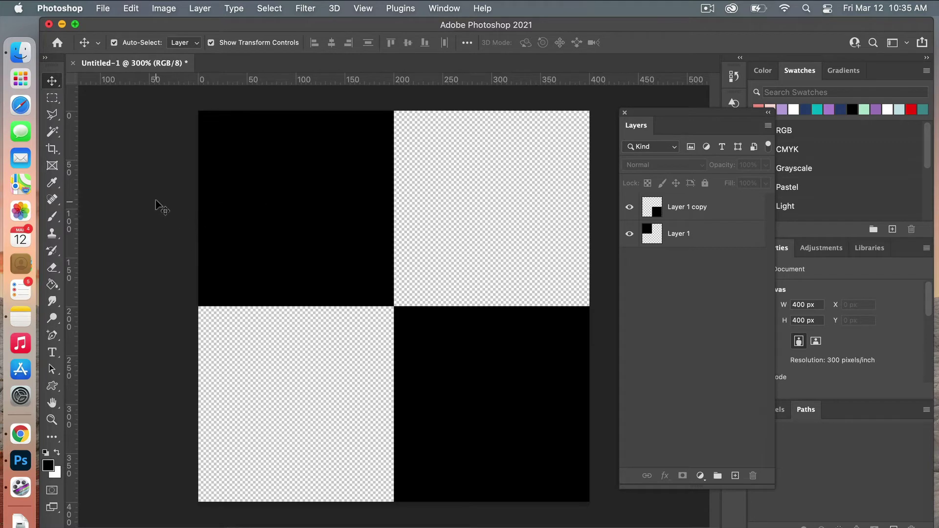
- Create a new 3600×3600 px, 300 ppi portrait document with a White background
left_click(103, 9)
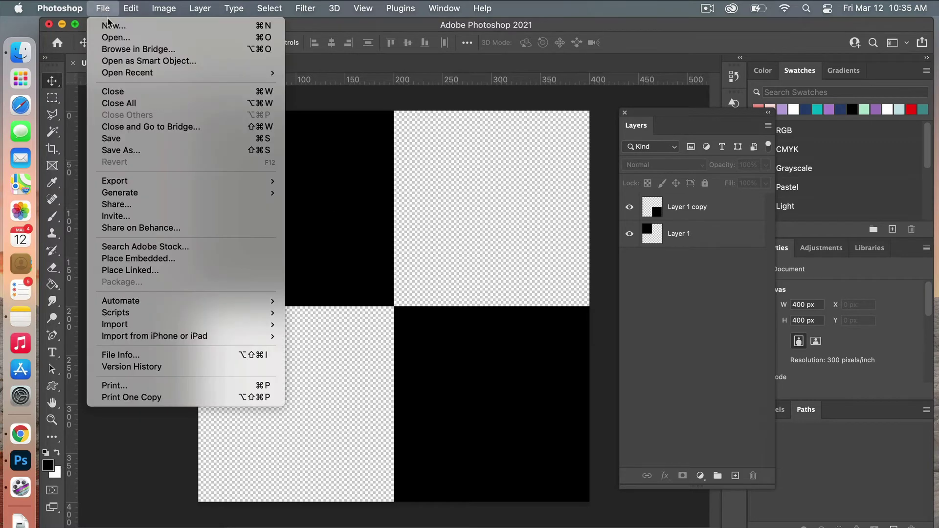
left_click(108, 25)
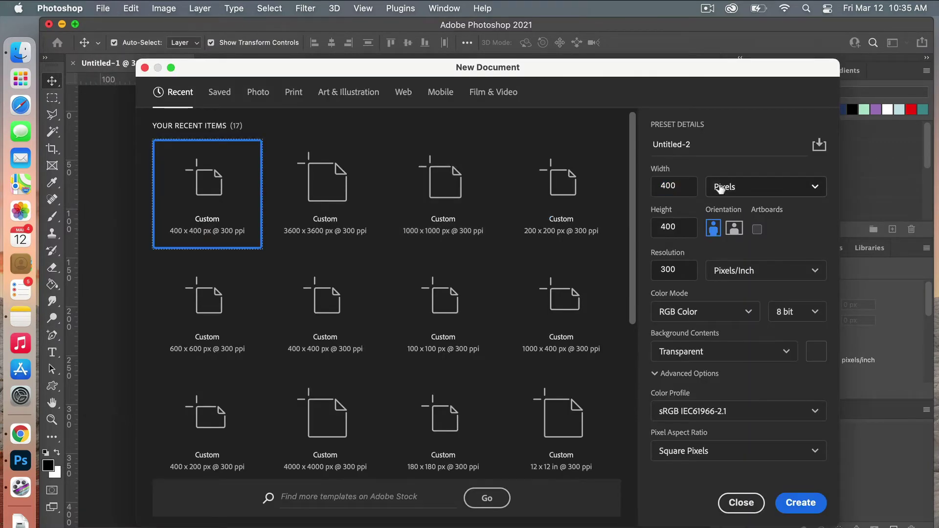
double_click(686, 184)
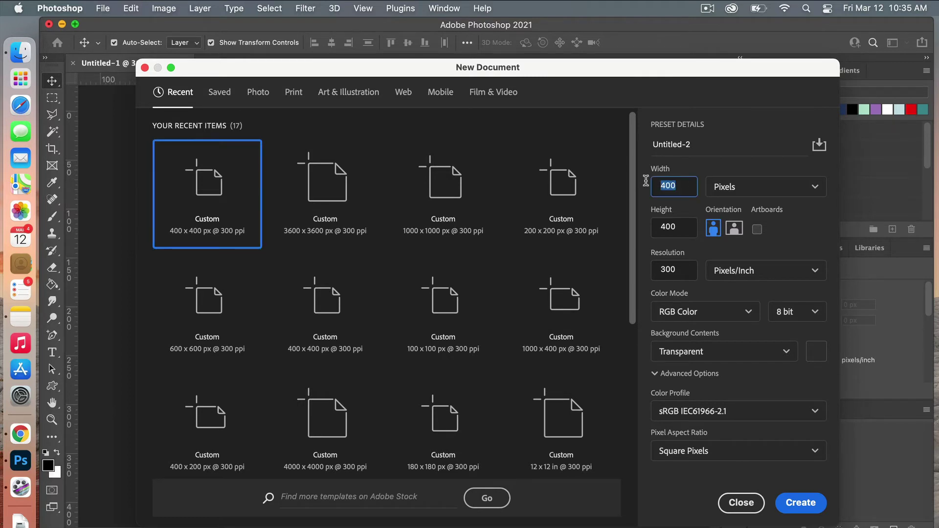
type("36")
double_click(668, 226)
type("3")
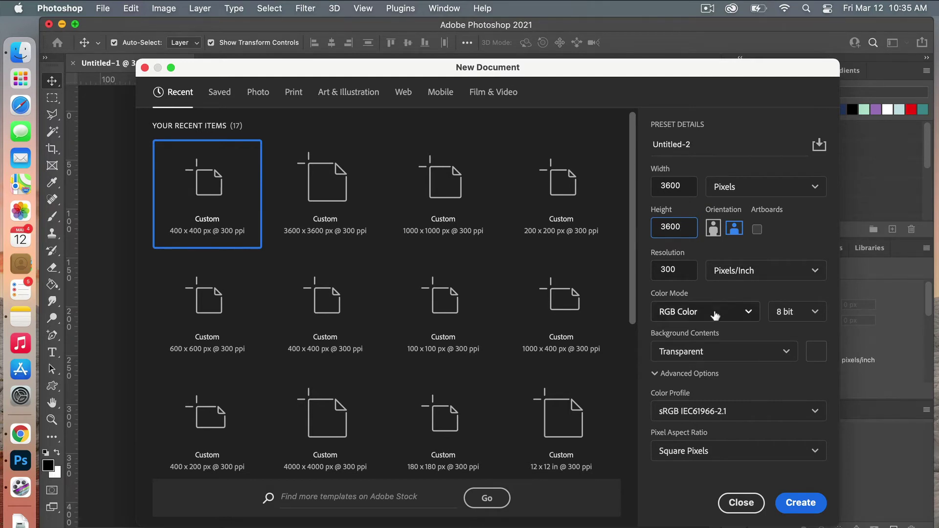
left_click(733, 352)
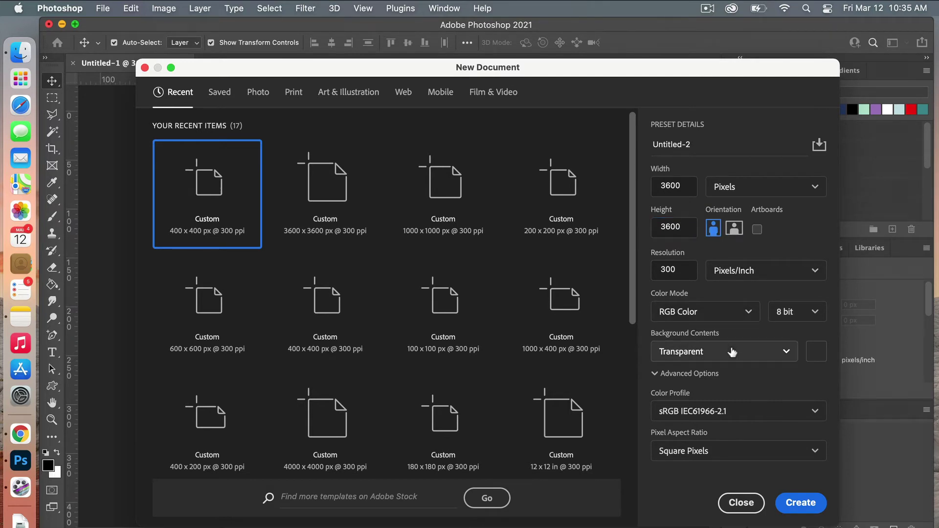
left_click(733, 353)
left_click(687, 378)
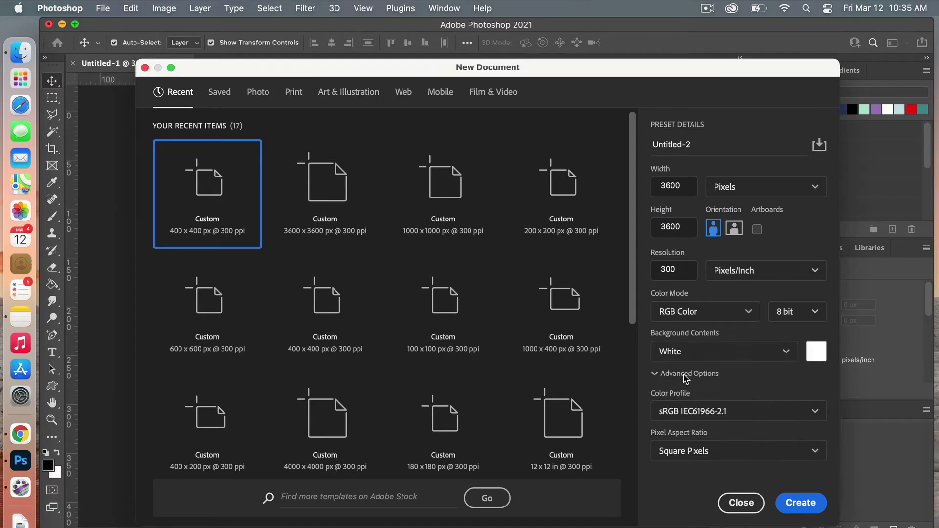
left_click(819, 507)
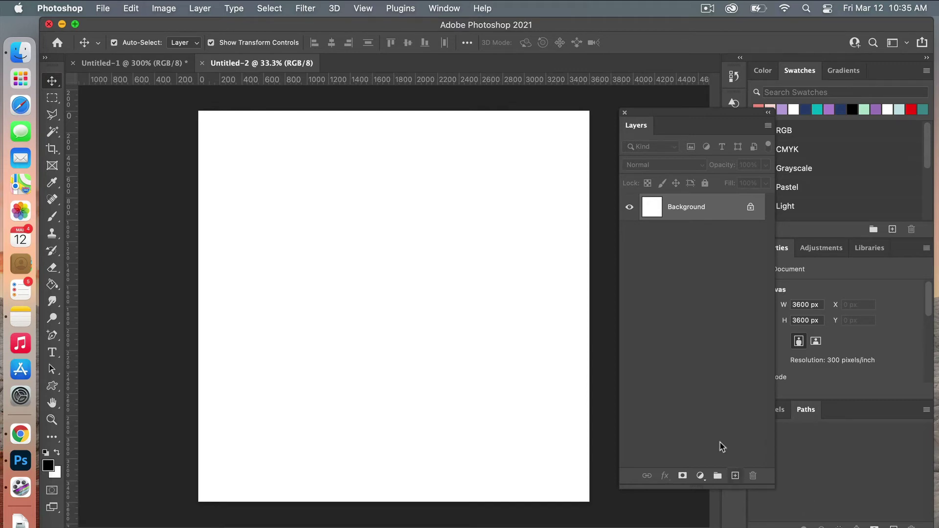
- Add a pattern fill layer using the black-and-white checkerboard pattern
left_click(700, 476)
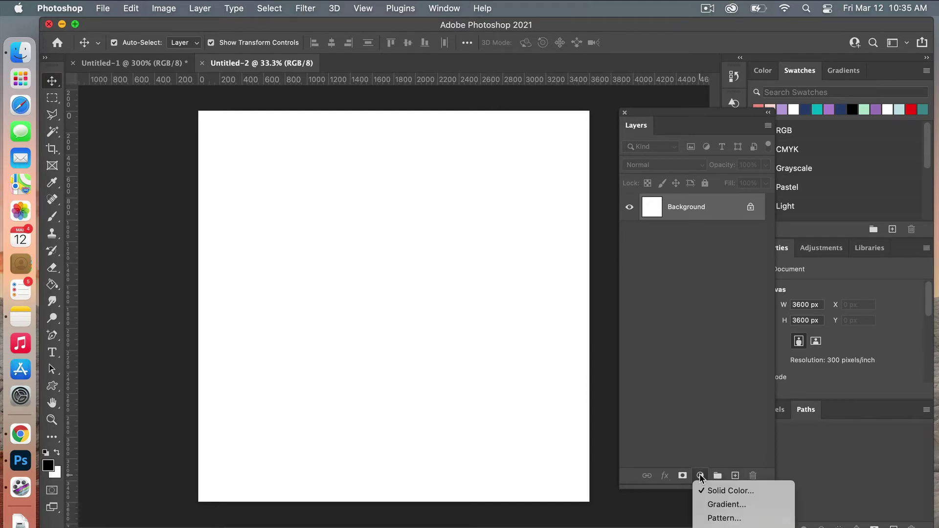
left_click(750, 519)
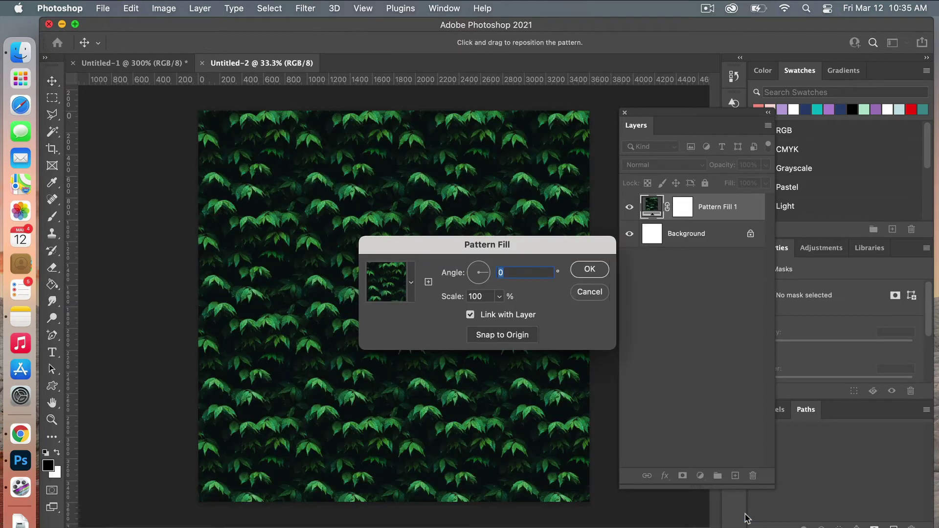
left_click(412, 280)
left_click(427, 384)
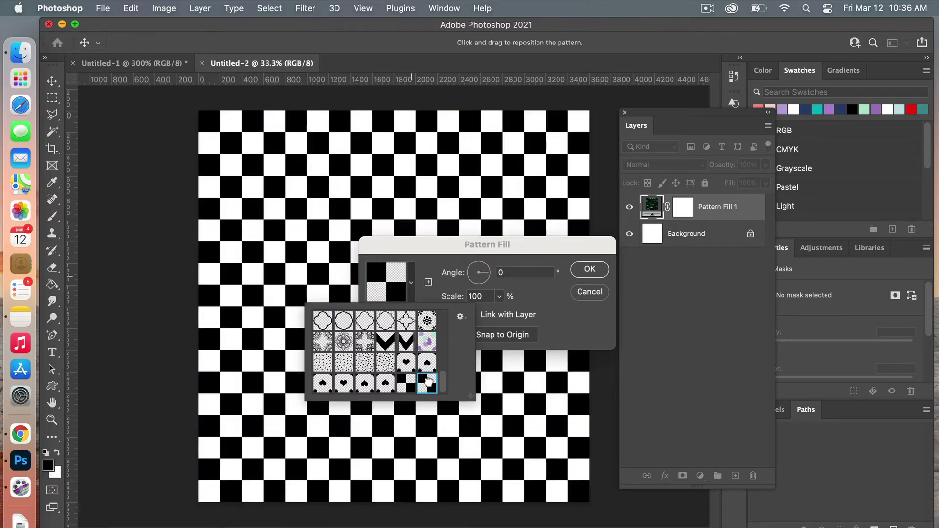
left_click(547, 295)
- Set the pattern scale to 100%, snap it to the canvas origin, and confirm
left_click_drag(500, 272, 513, 273)
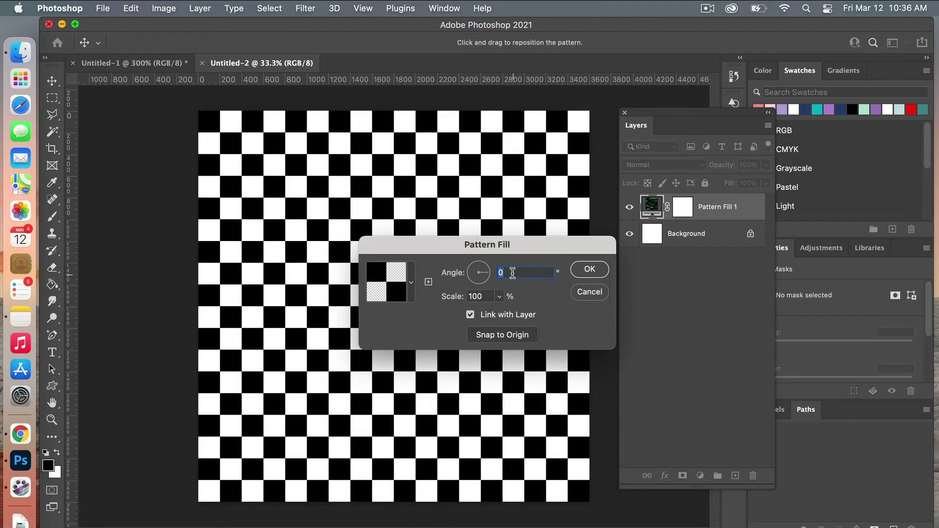
left_click(499, 297)
left_click_drag(501, 313, 513, 317)
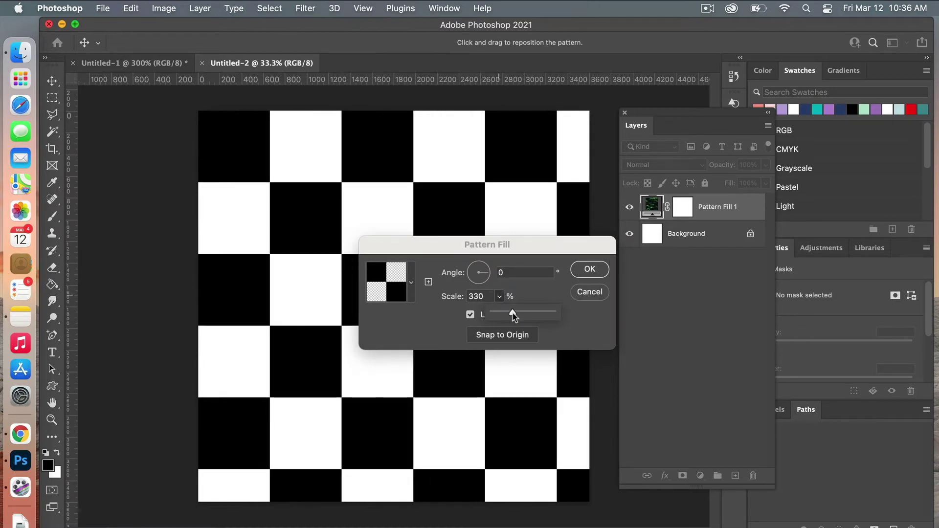
left_click(487, 296)
type("100")
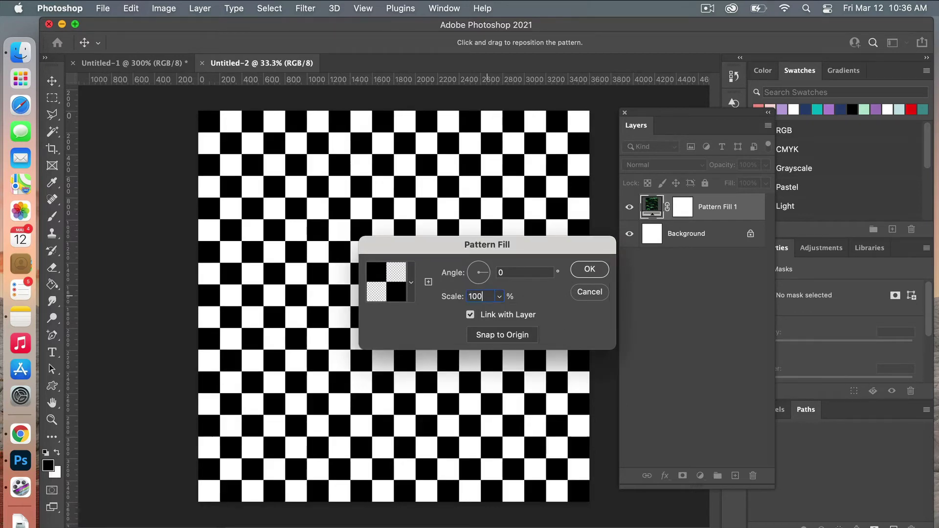
left_click_drag(437, 181, 466, 169)
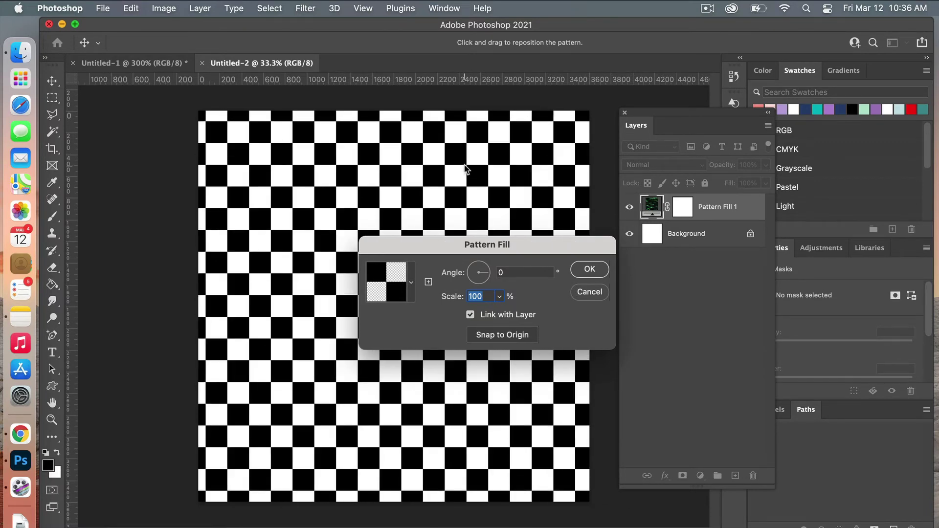
left_click(515, 339)
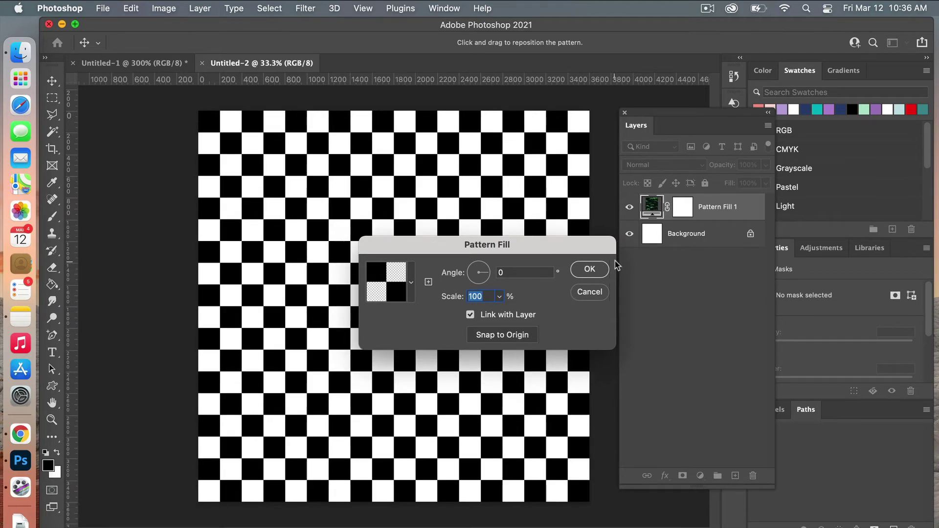
left_click(599, 271)
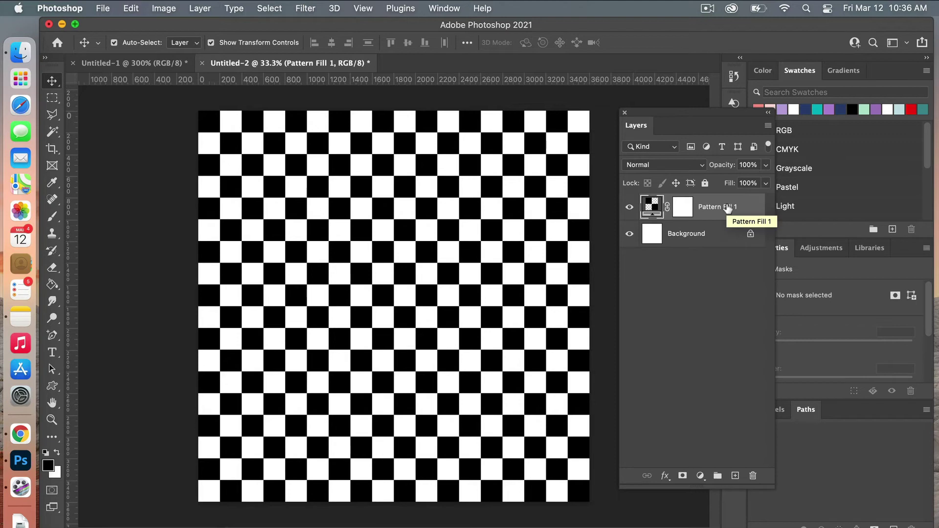
- Add a Solid Color fill layer in navy #274472 above the pattern layer
left_click(700, 475)
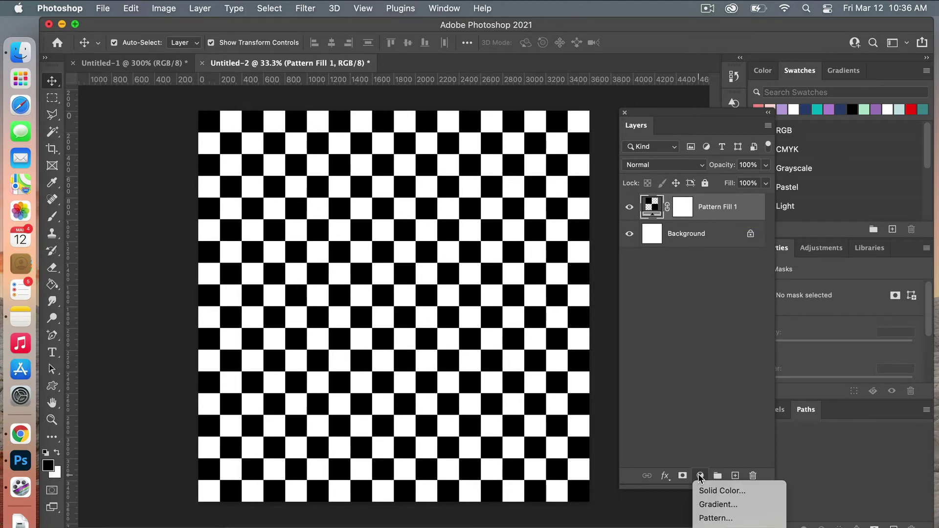
left_click(736, 490)
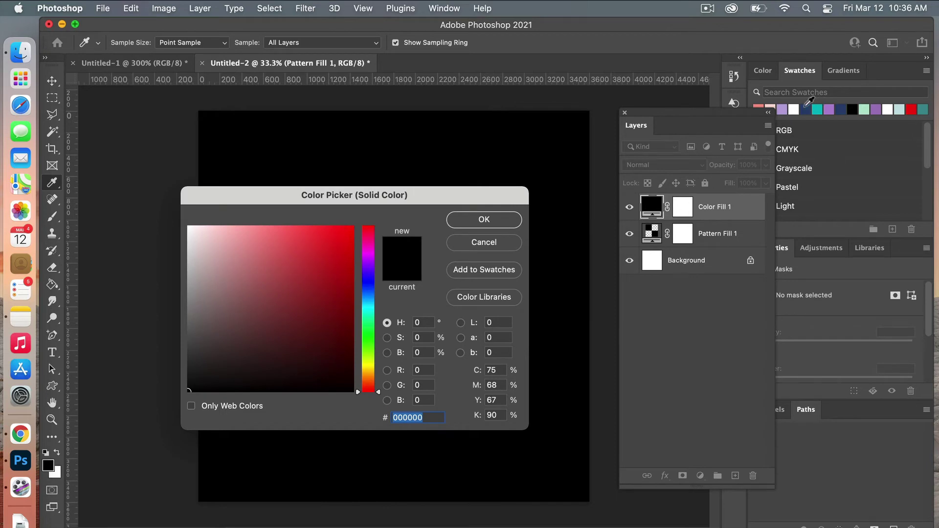
left_click(805, 106)
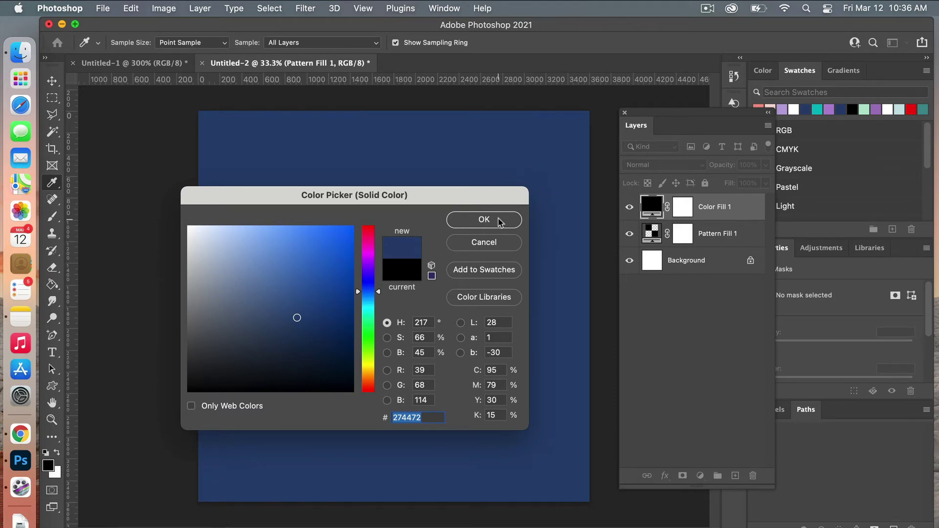
left_click(500, 223)
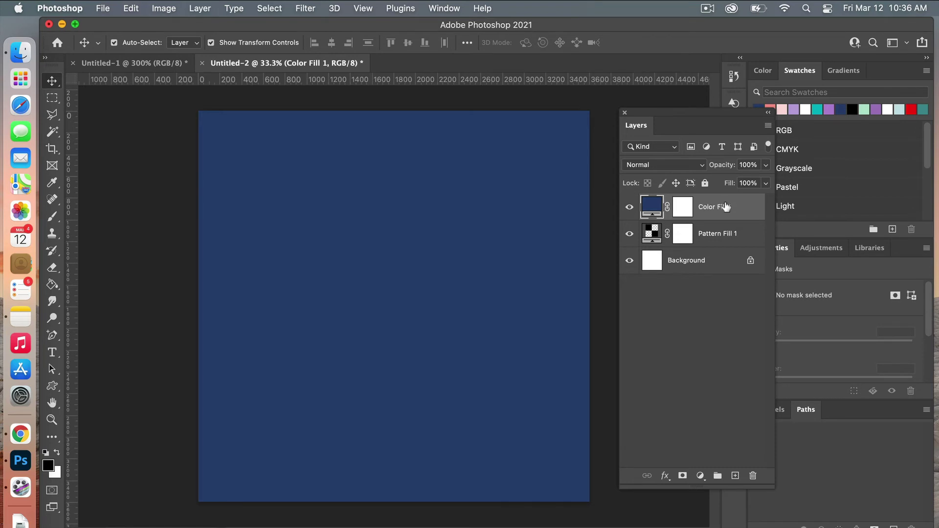
- Clip Color Fill 1 to Pattern Fill 1 and verify the navy colour stays unchanged
right_click(705, 222)
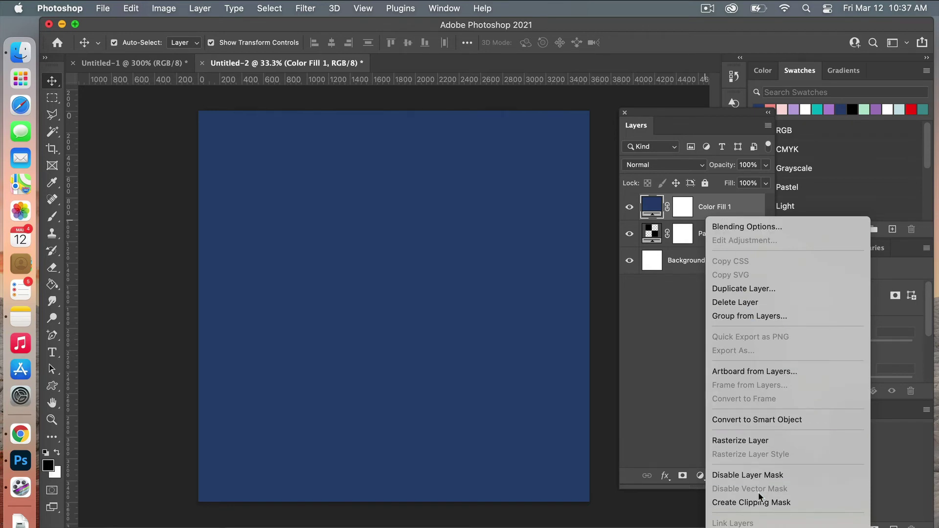
left_click(740, 208)
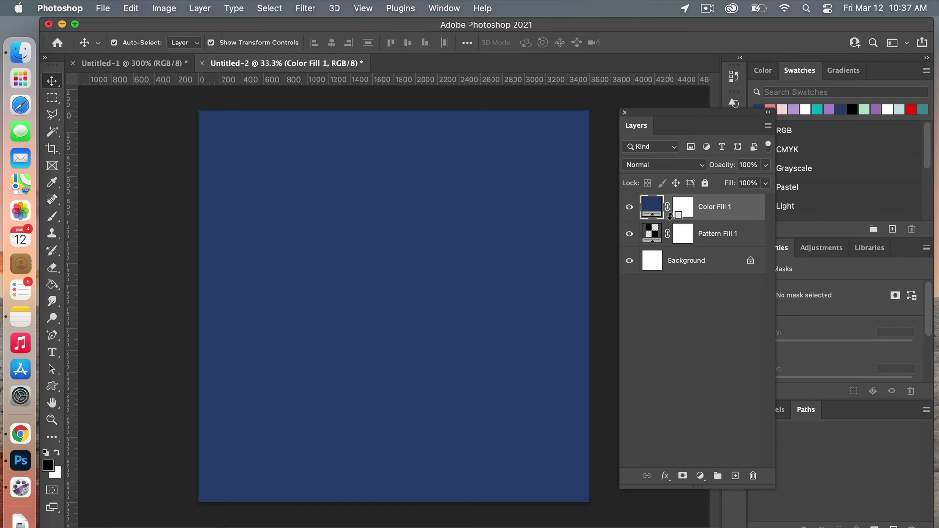
left_click(670, 216, "alt")
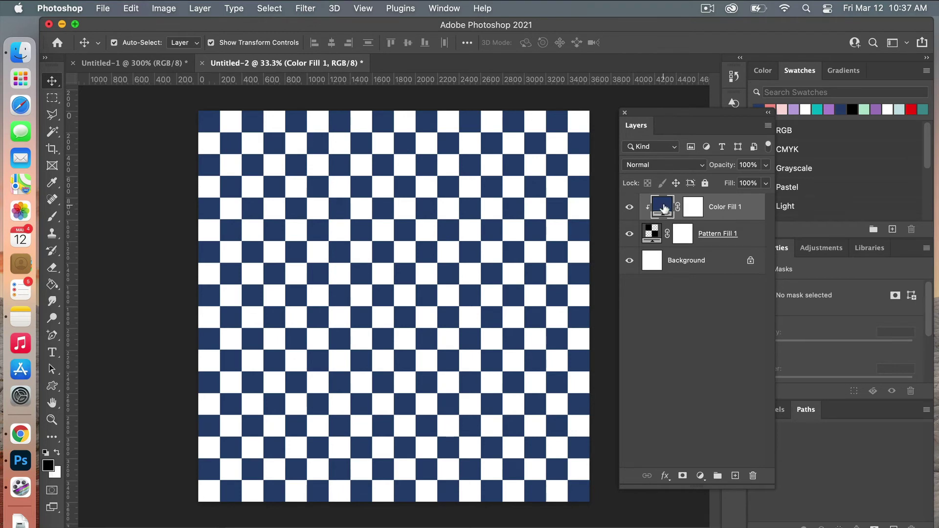
double_click(664, 209)
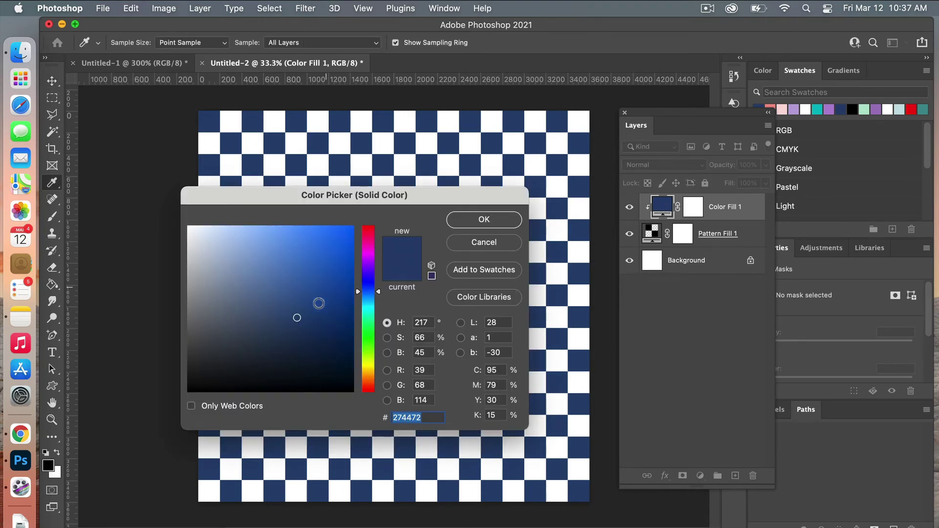
left_click(491, 228)
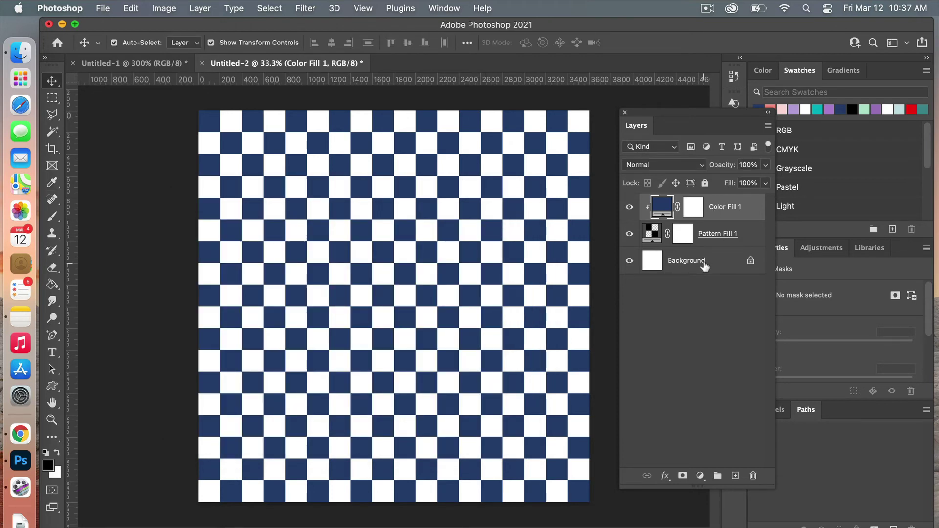
- Add a teal Solid Color fill layer above the Background, beneath the checkerboard pattern
left_click(701, 266)
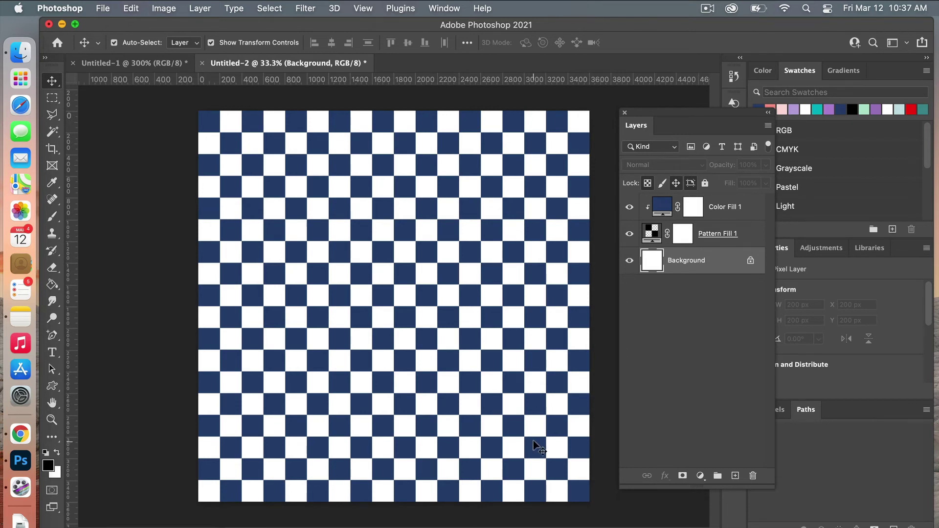
left_click(700, 476)
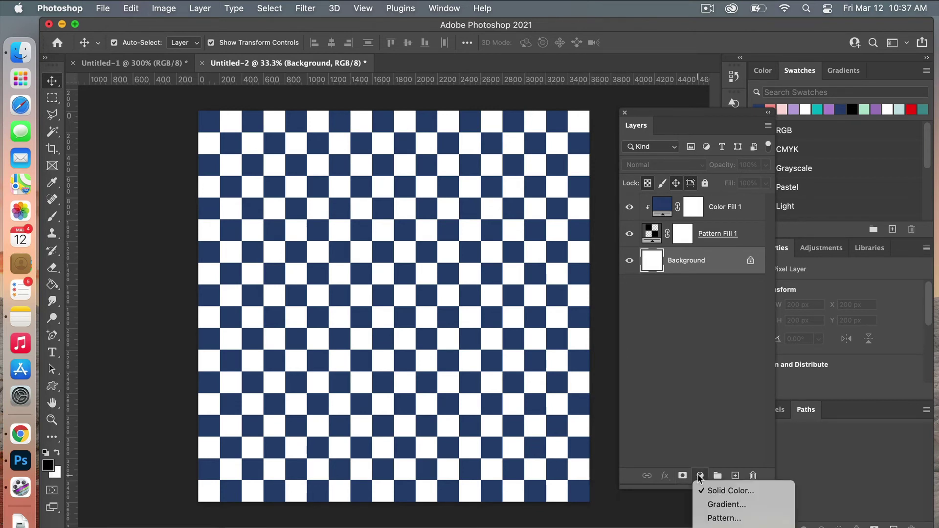
left_click(730, 490)
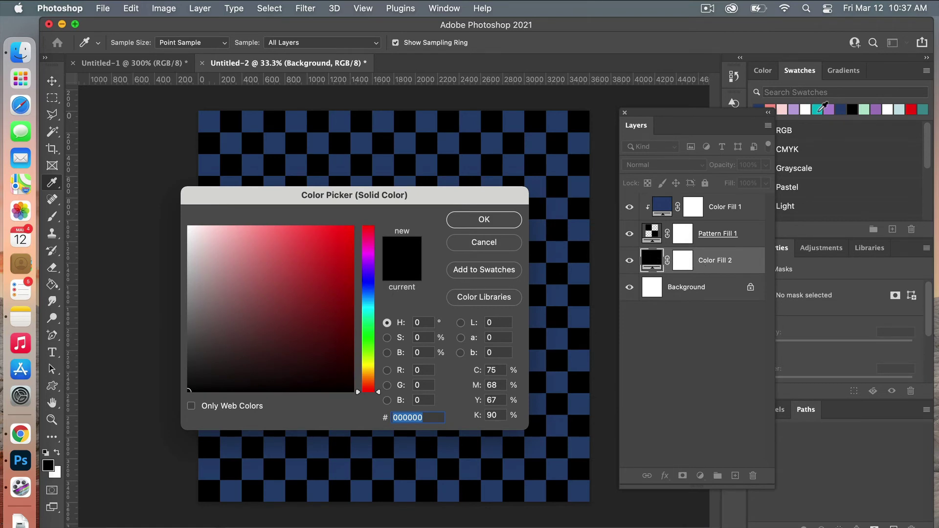
left_click(820, 110)
left_click(485, 221)
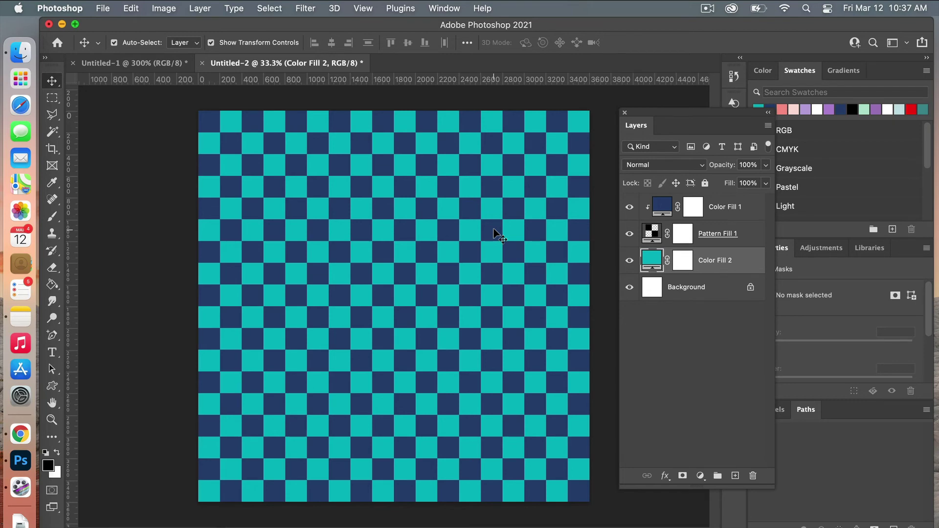
- Save the document as JPEG named checkers-blue in the Examples folder
left_click(105, 9)
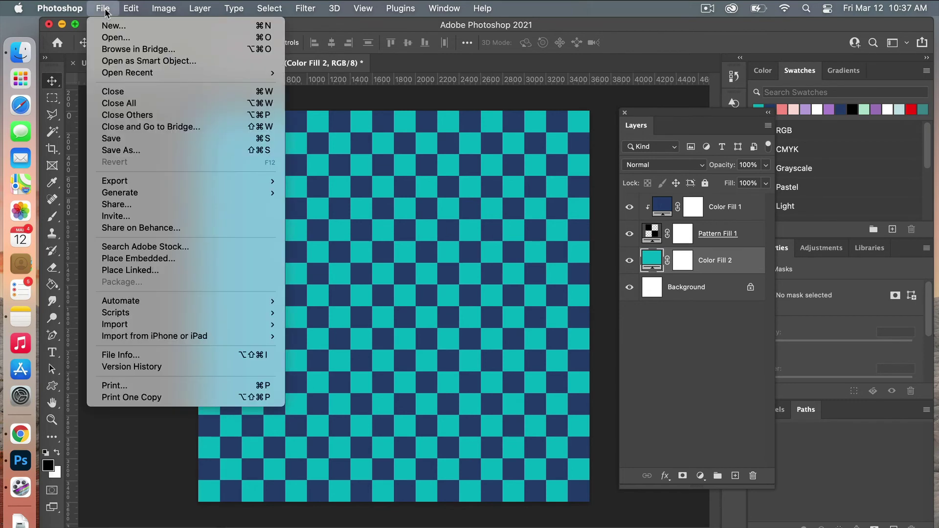
left_click(121, 150)
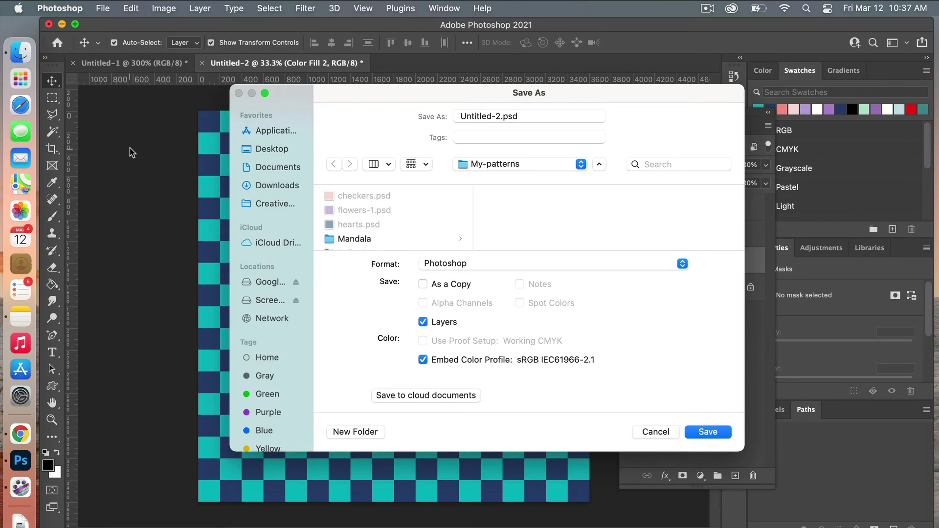
left_click(470, 117)
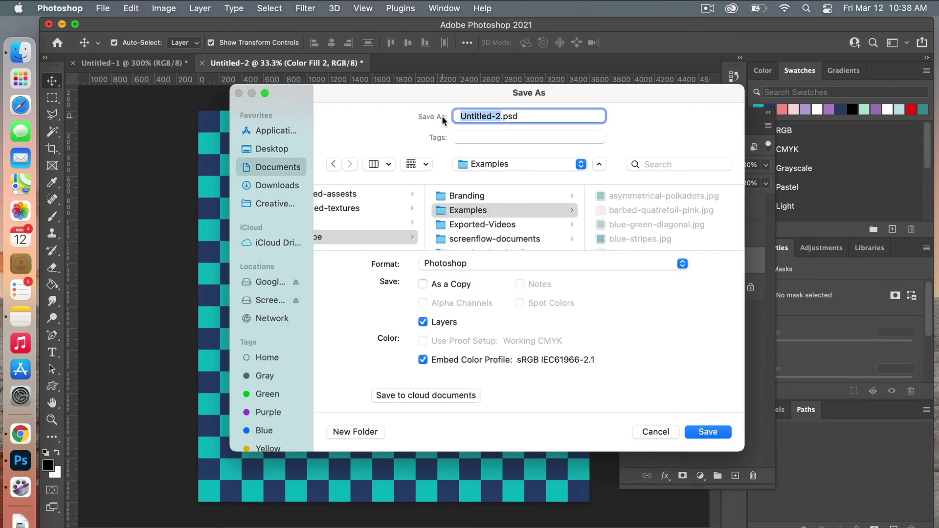
type("checkers-blue")
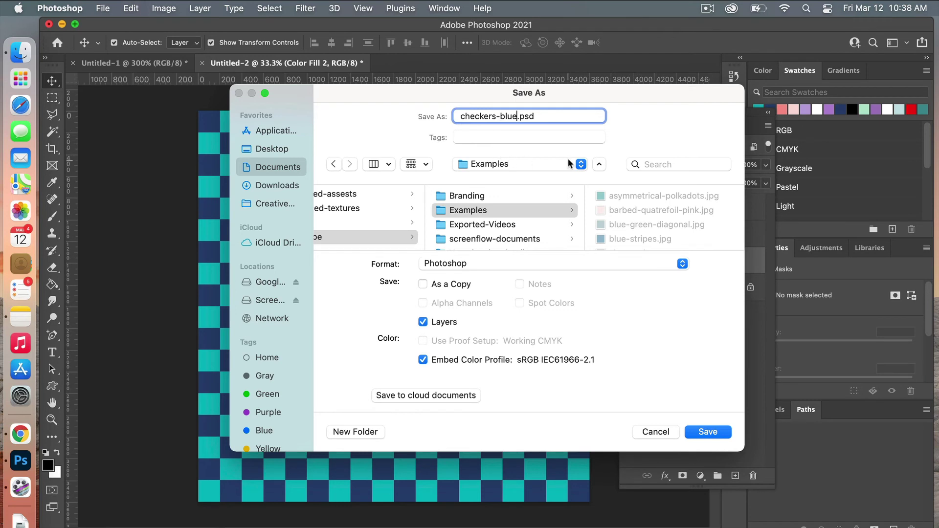
left_click(672, 263)
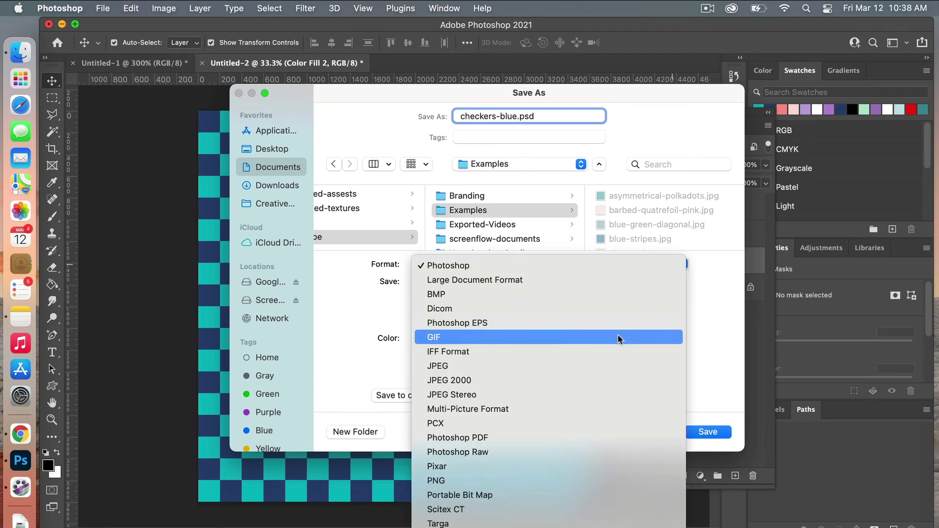
left_click(509, 365)
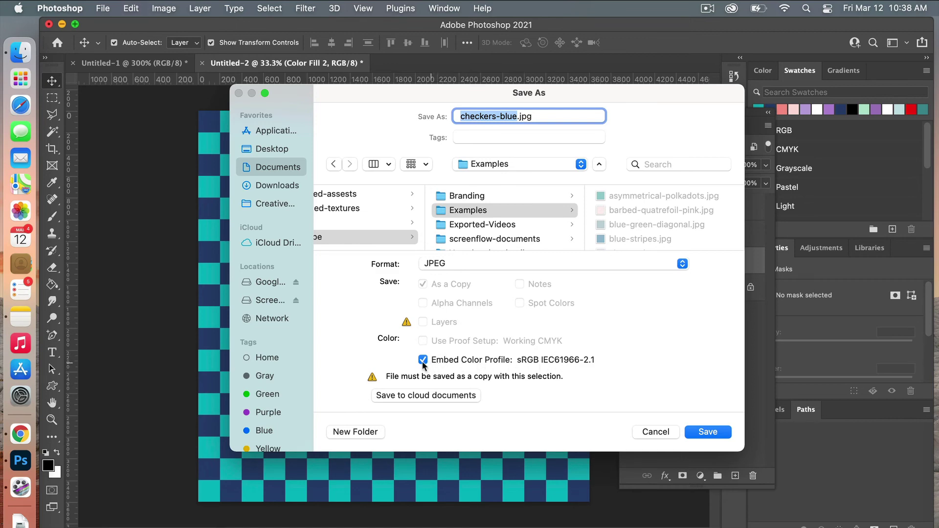
left_click(709, 431)
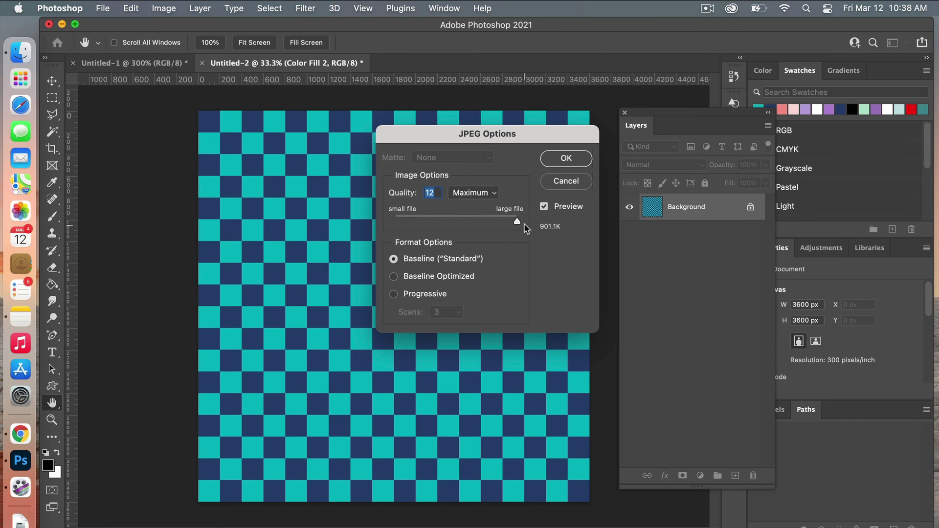
- Accept JPEG Options at Quality 12 (Maximum), Baseline, to finish saving checkers-blue.jpg
left_click(584, 159)
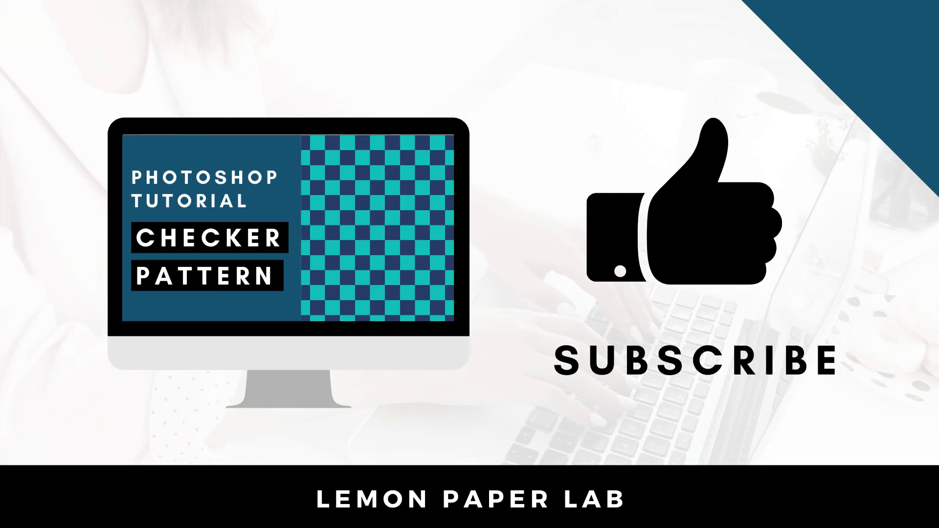